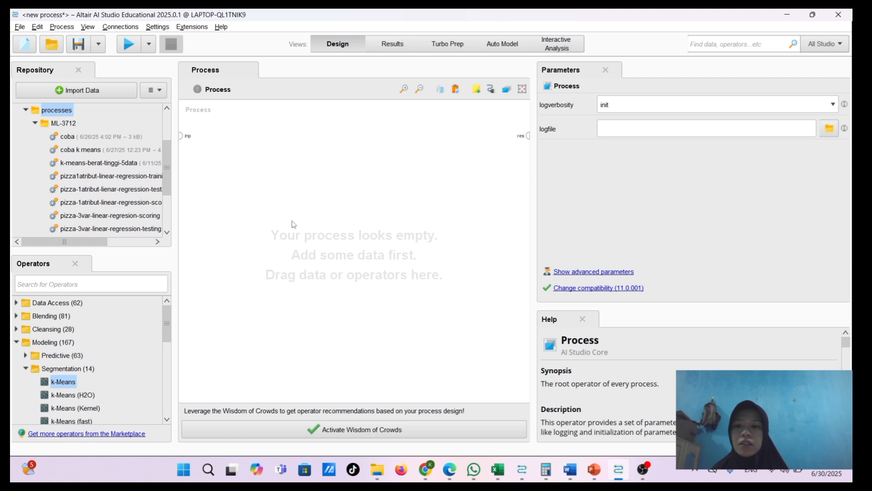
Find the Read Excel operator and add a single instance of it to the empty process
click(111, 288)
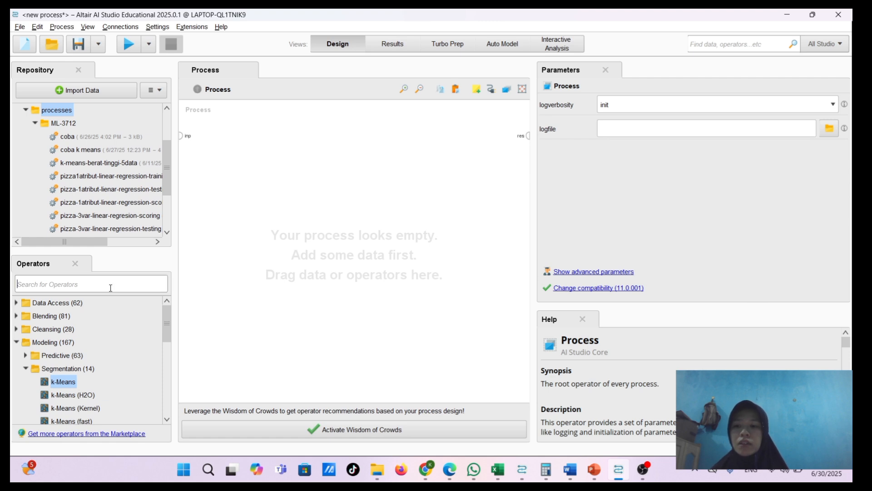
text(read)
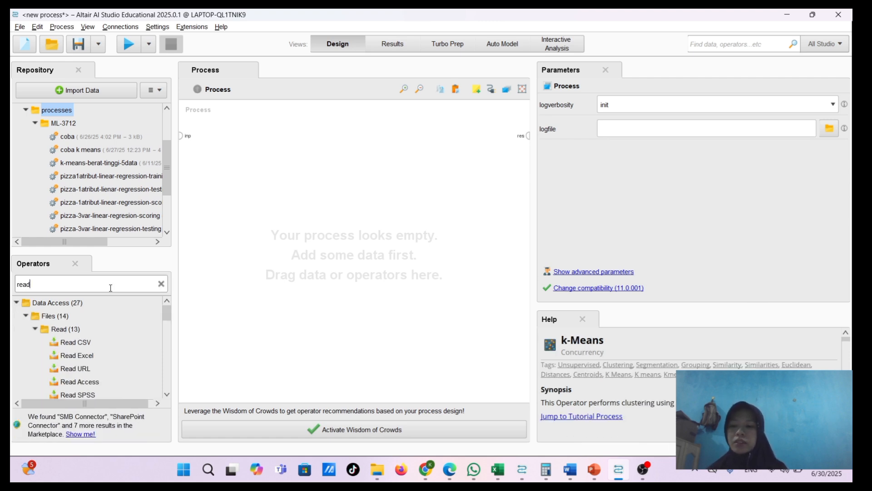
drag(87, 358, 239, 145)
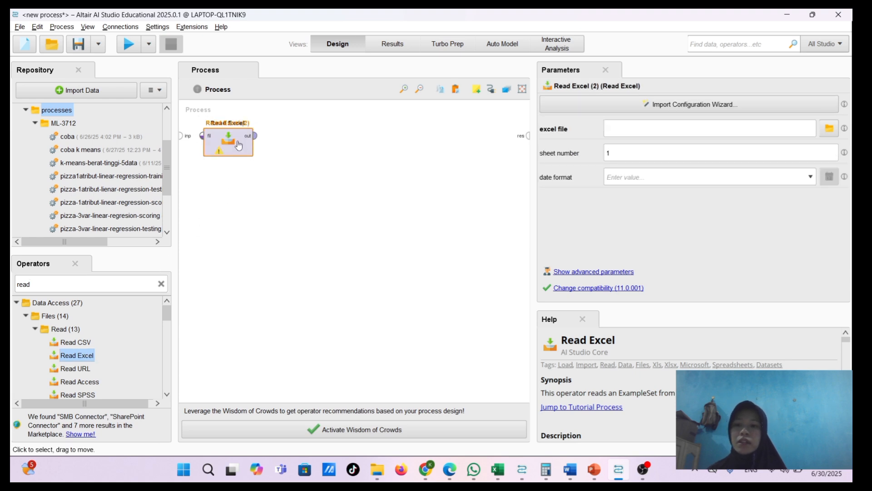
key(Delete)
Configure Read Excel to import fitness-clustering-data.xls from the Downloads folder, keeping the default cell selection and column formats
double_click(238, 144)
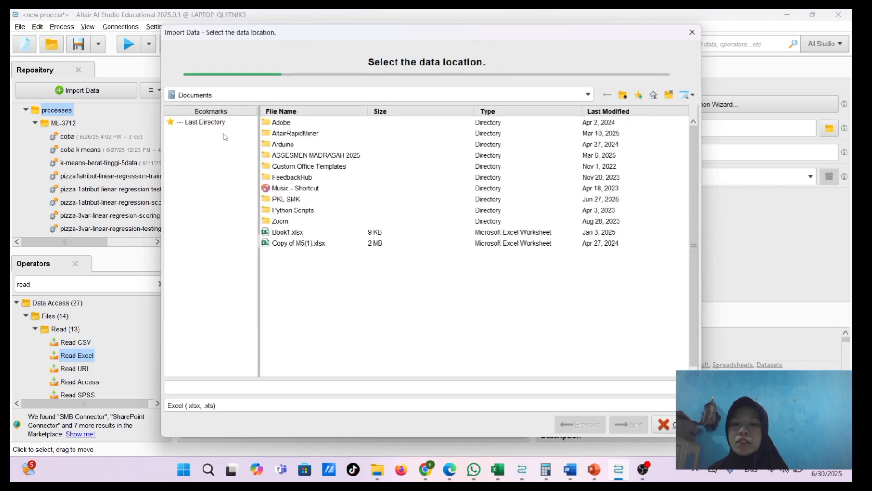
click(214, 123)
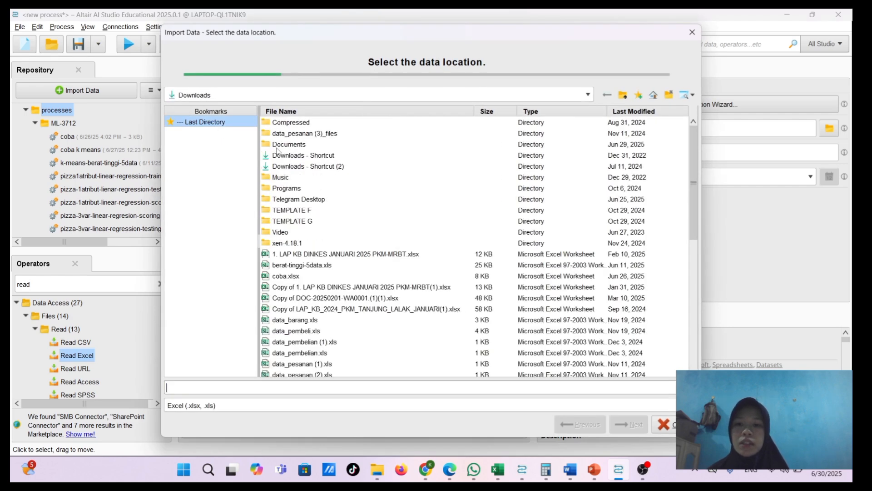
scroll(277, 150, down, 2)
scroll(318, 205, down, 5)
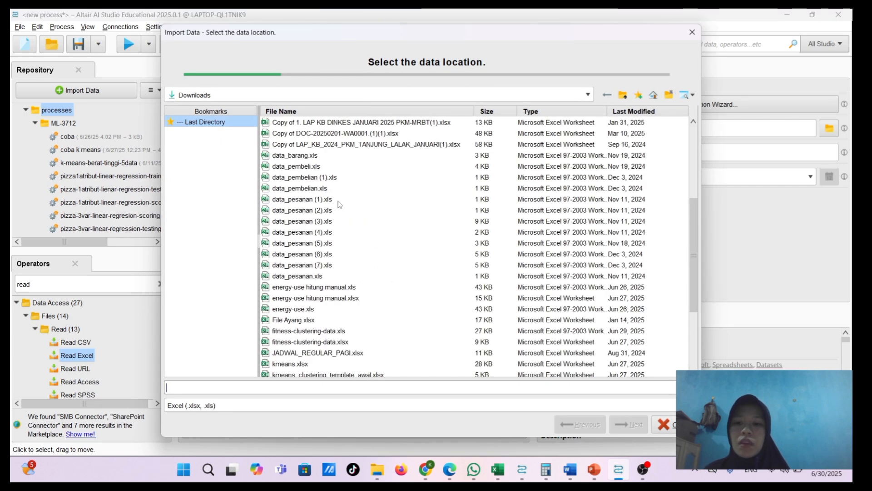
click(300, 265)
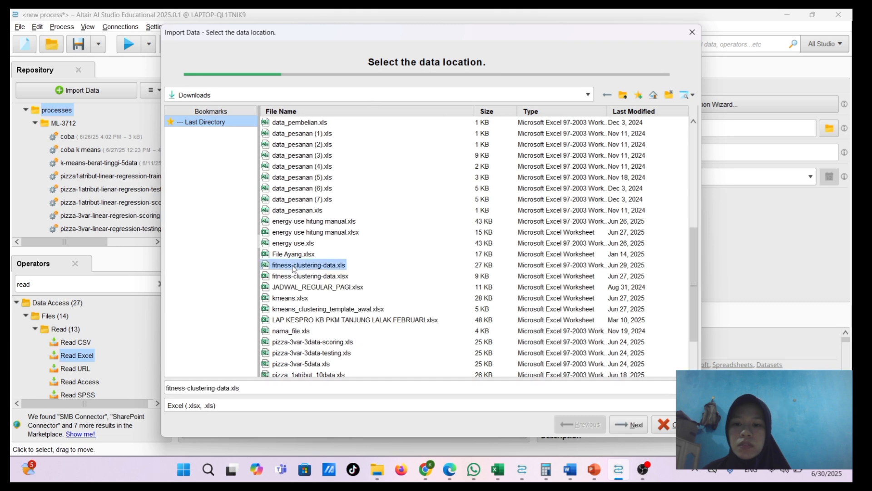
click(640, 428)
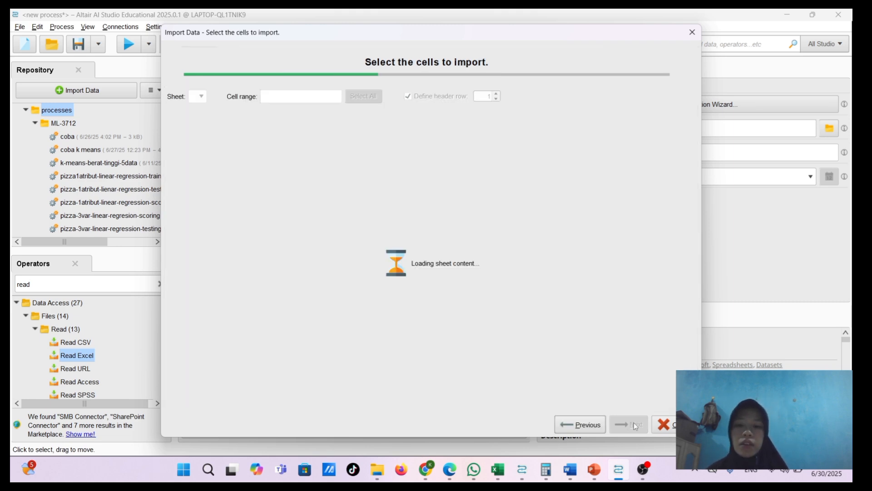
click(635, 426)
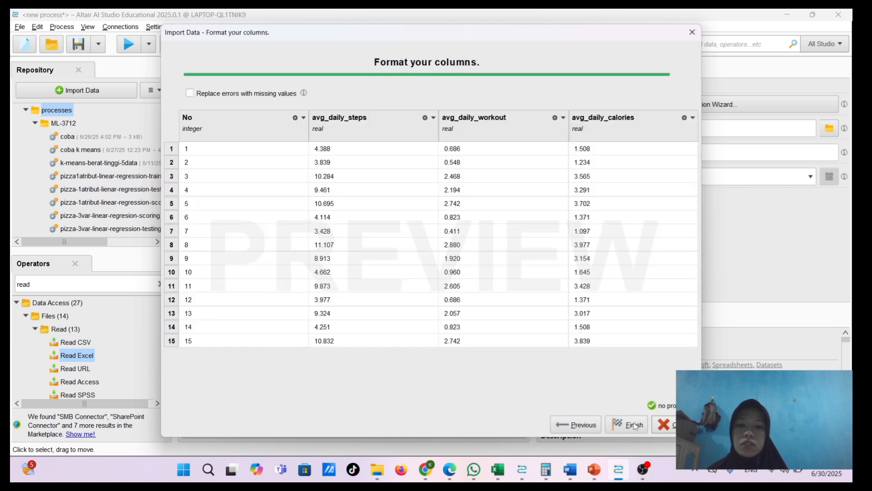
click(636, 426)
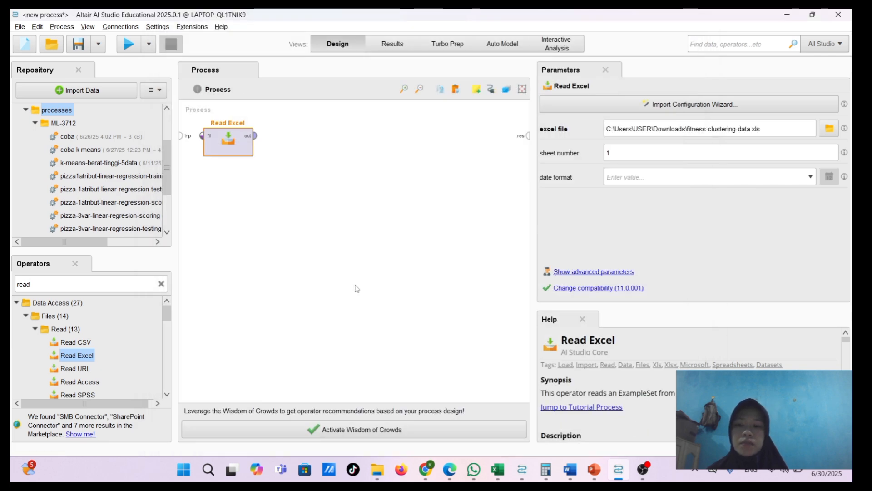
Add a Select Attributes operator after Read Excel and connect the Read Excel output to its example set input
click(162, 283)
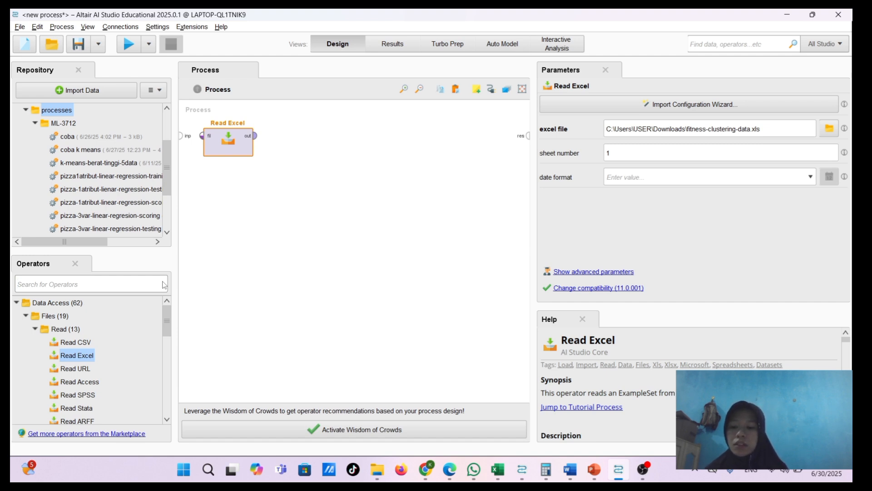
text(sele)
drag(82, 342, 276, 136)
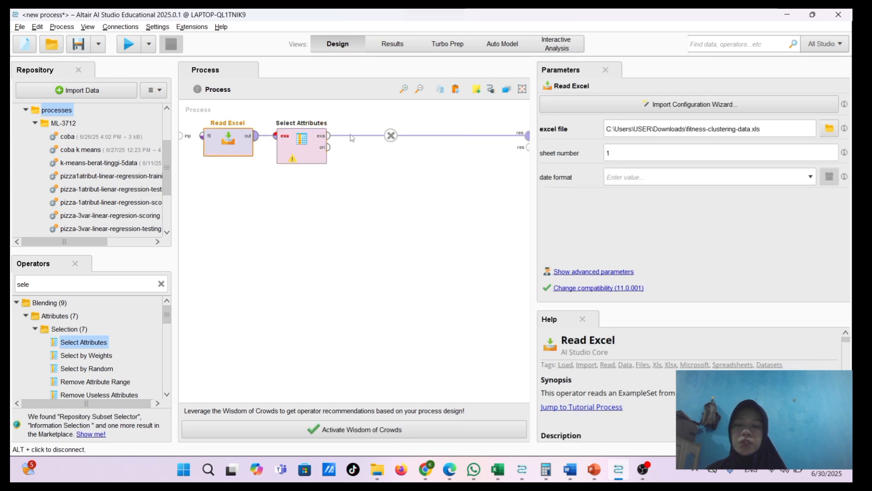
click(391, 135)
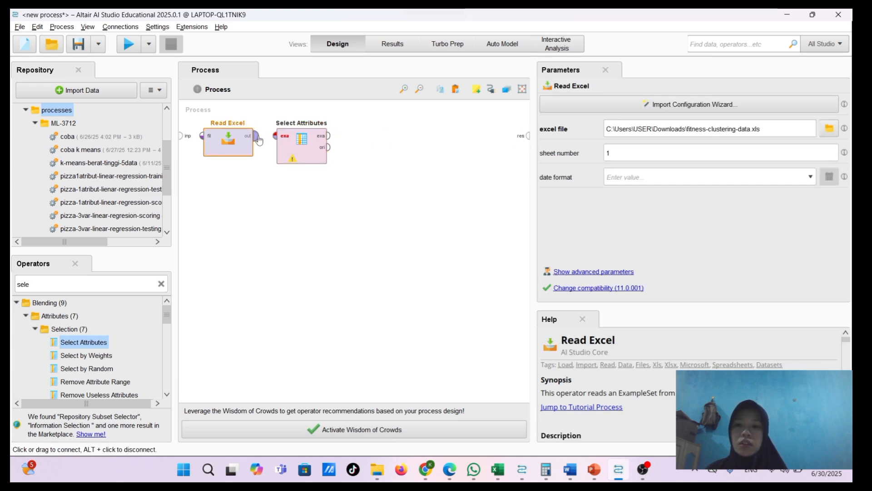
drag(259, 140, 275, 136)
mouse_move(295, 143)
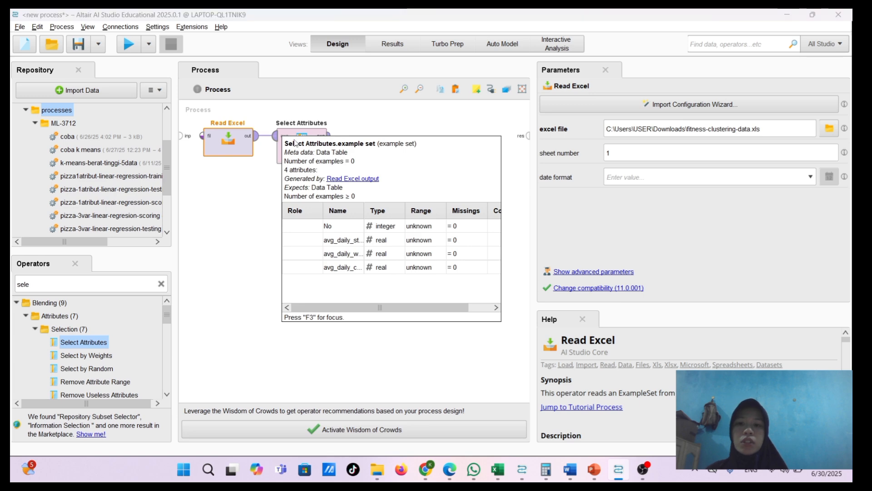
Configure Select Attributes to exclude attributes, with the one attribute filter type and No as the attribute
click(282, 157)
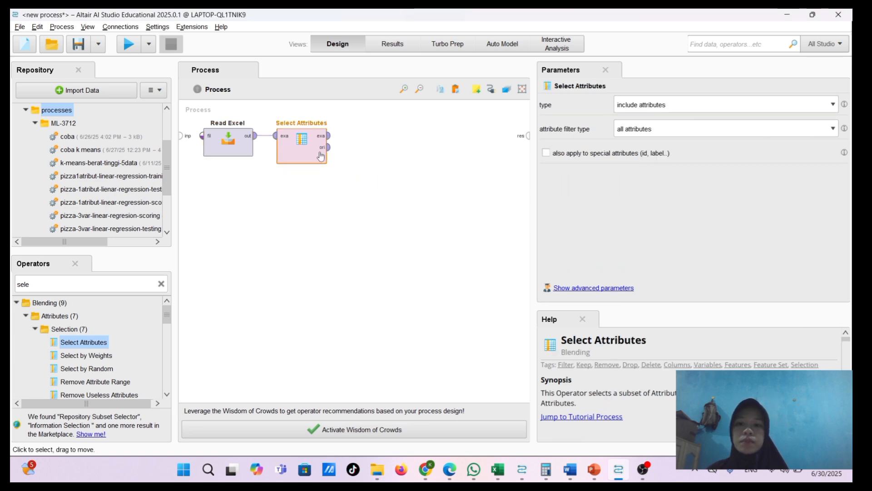
click(680, 105)
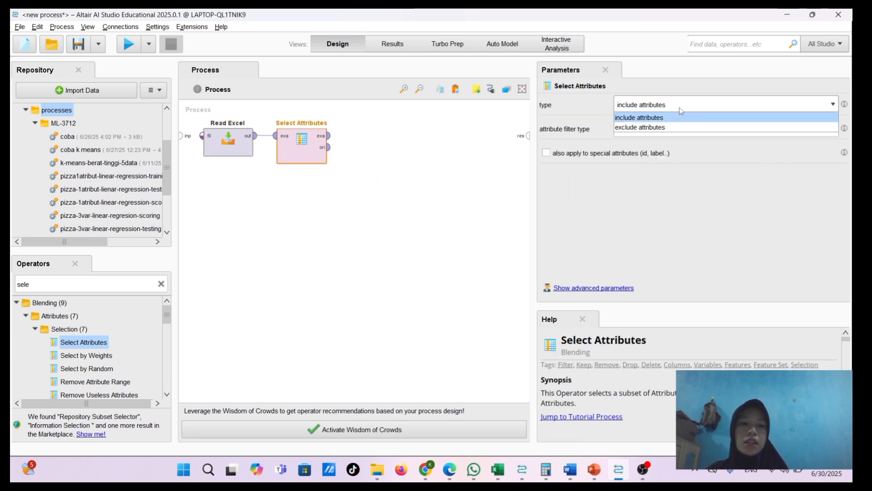
click(667, 130)
click(667, 129)
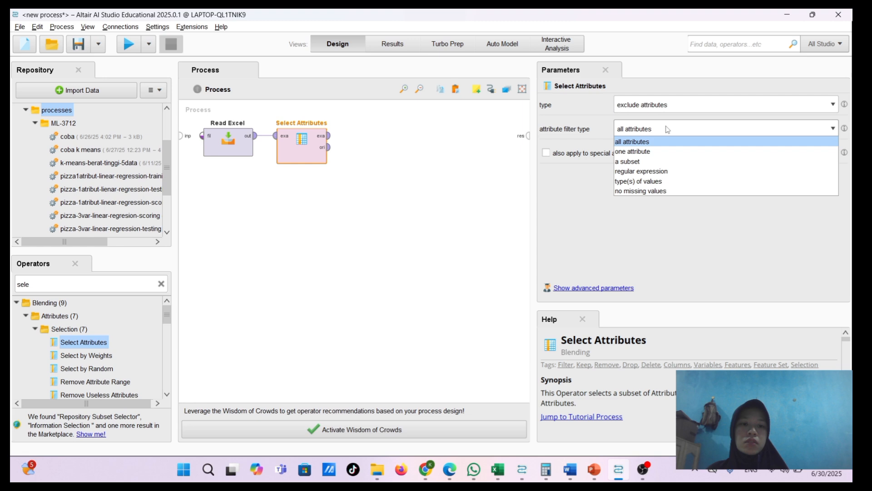
click(654, 155)
click(711, 151)
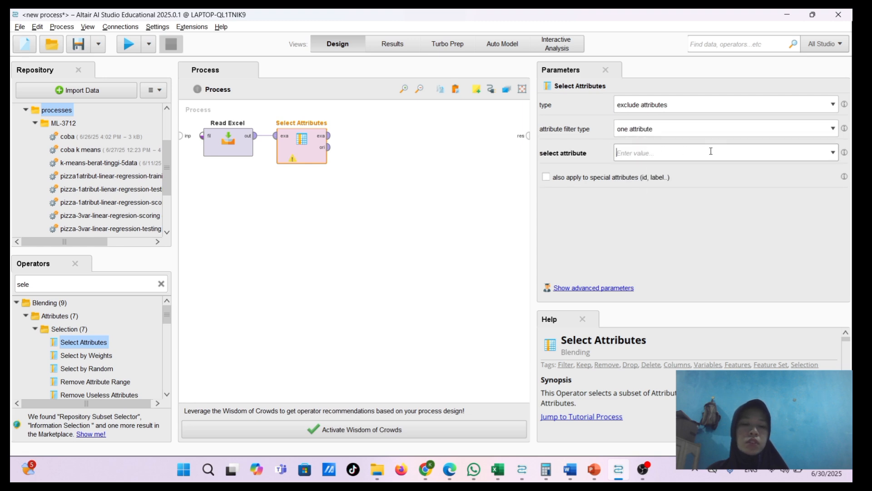
click(834, 155)
click(629, 193)
Add the k-Means operator after Select Attributes, connected to its example set output
click(162, 284)
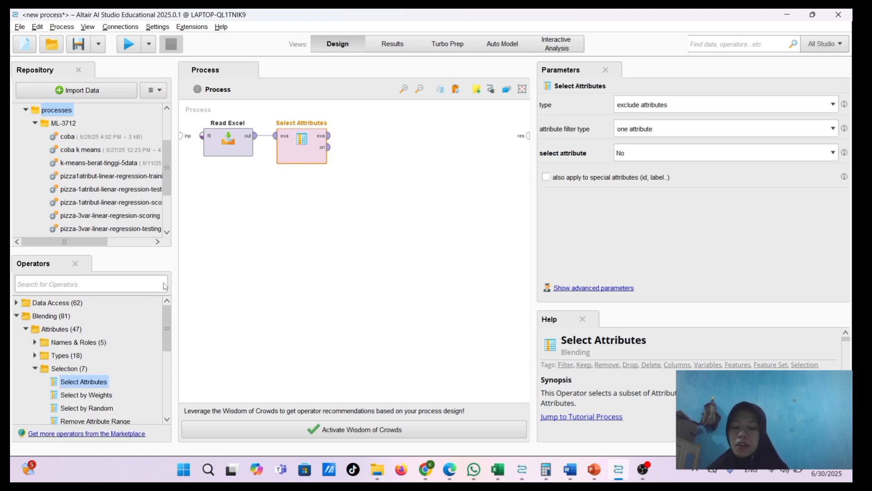
text(k mea)
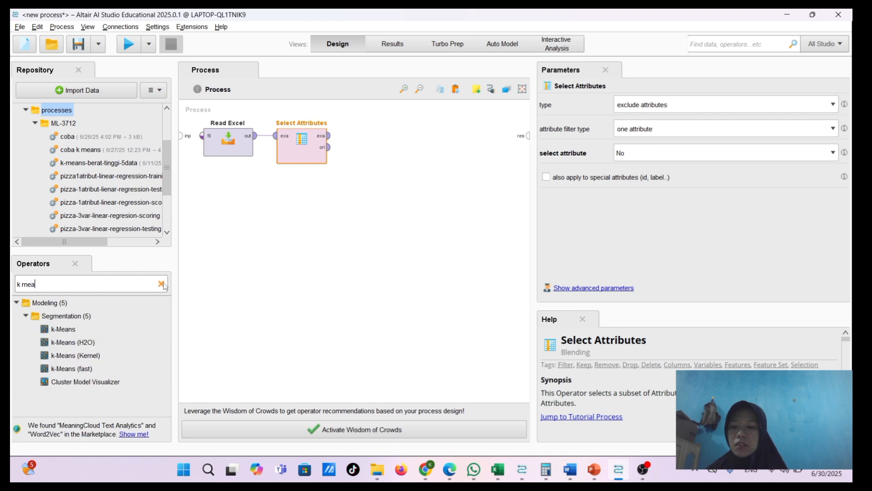
drag(63, 329, 350, 139)
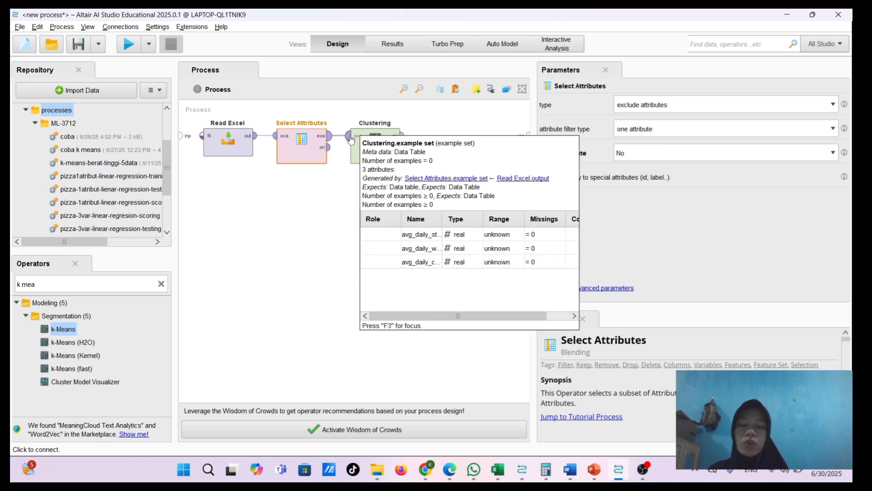
click(357, 144)
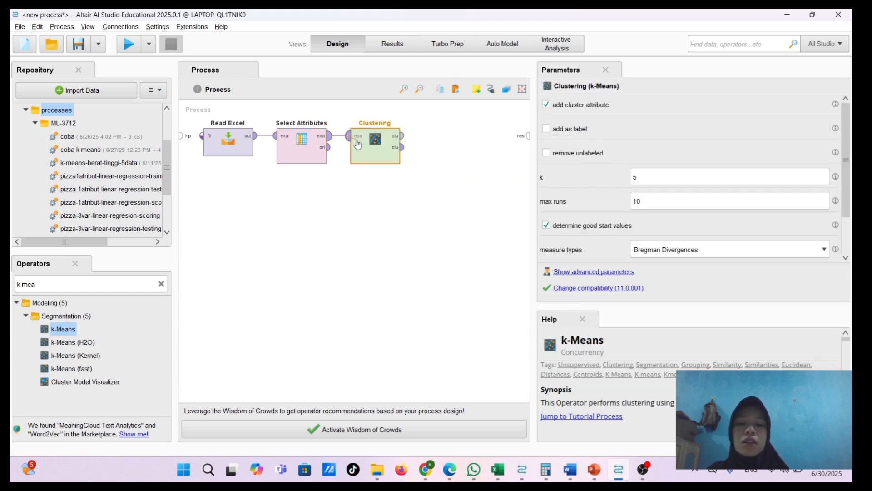
click(348, 136)
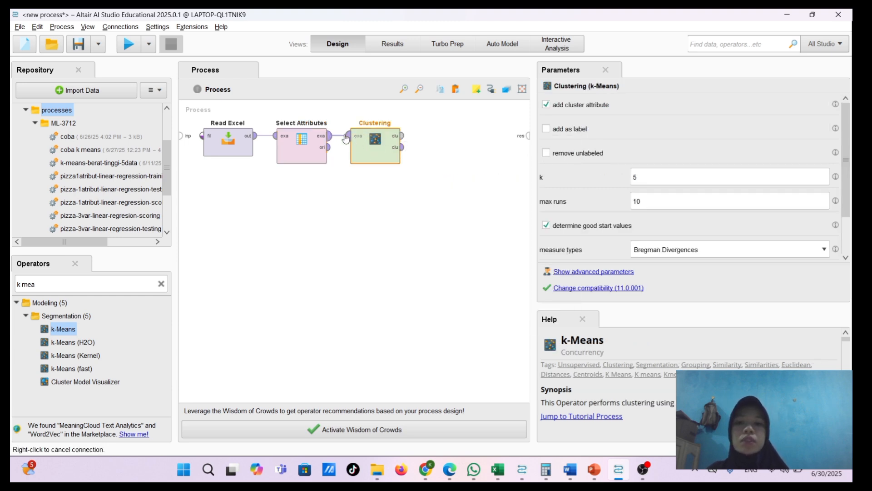
right_click(444, 152)
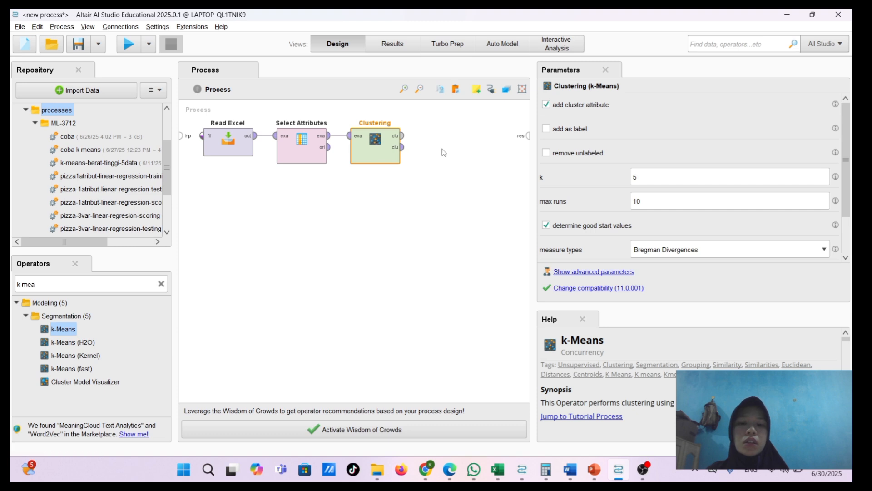
Set k to 3 for the k-Means clustering and connect both of its outputs to the process results
click(650, 181)
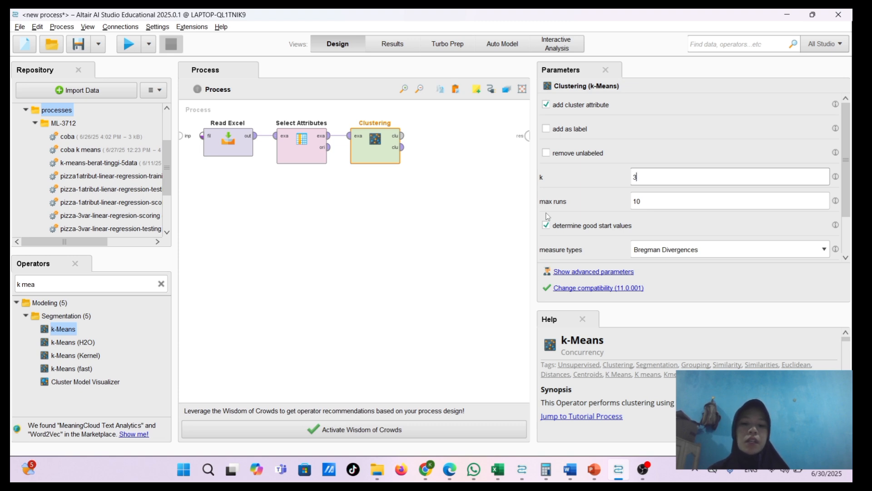
click(451, 235)
click(403, 135)
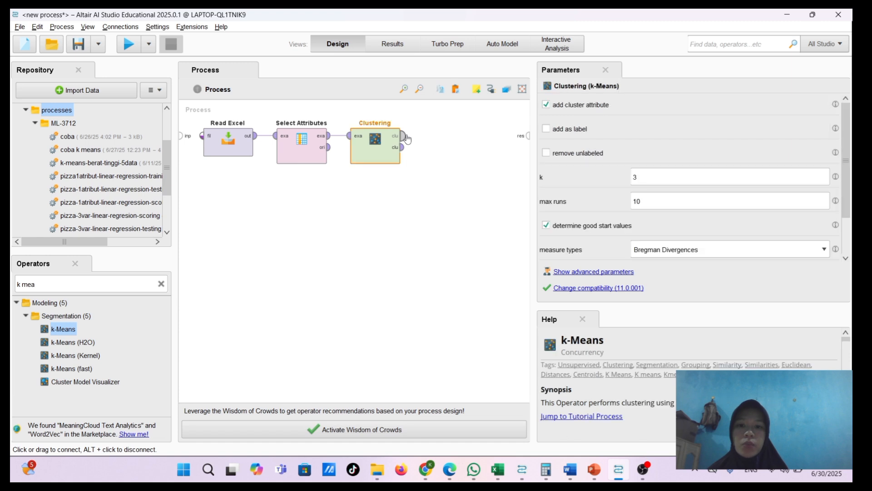
click(402, 147)
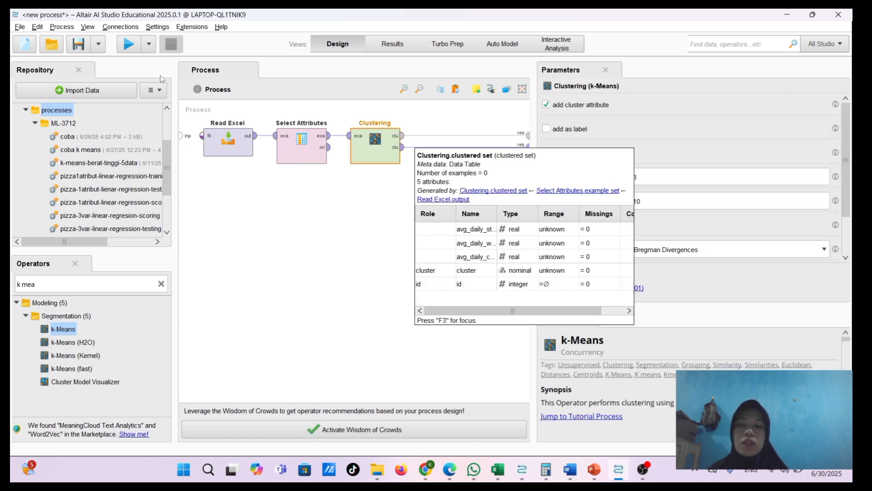
Start saving the process and choose the ML-3712 folder under processes in Local Repository as its location
click(78, 44)
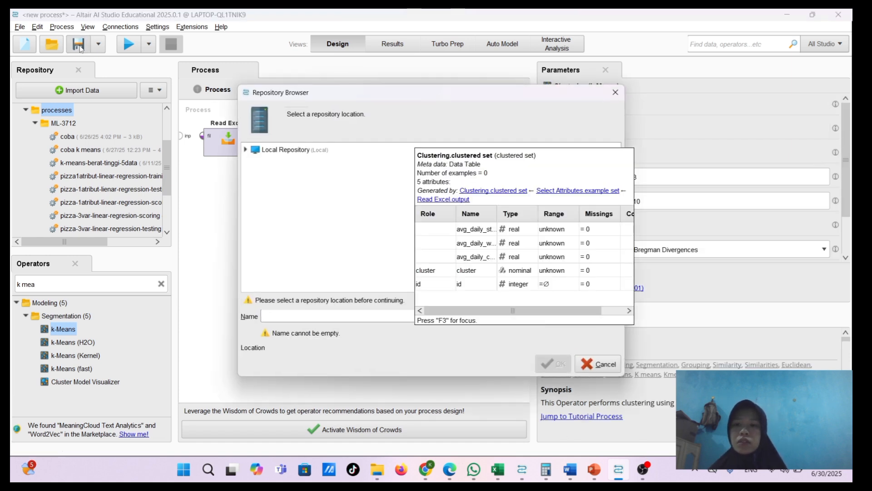
double_click(251, 150)
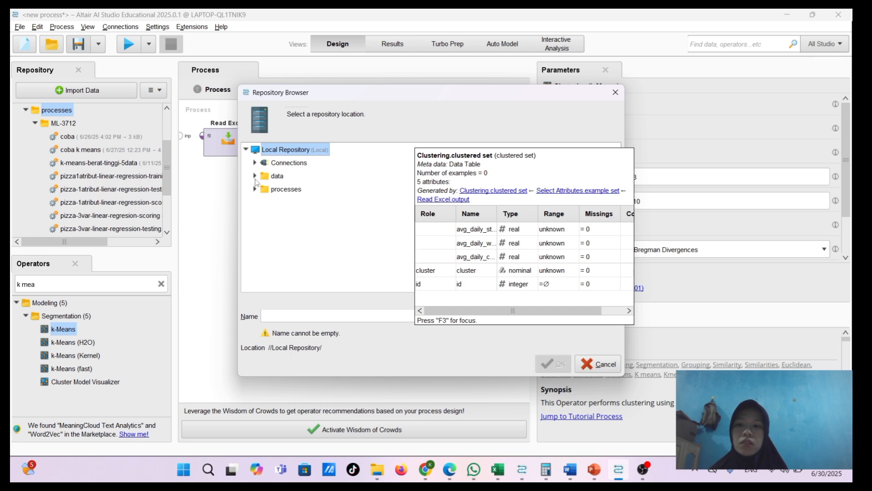
click(255, 190)
click(264, 203)
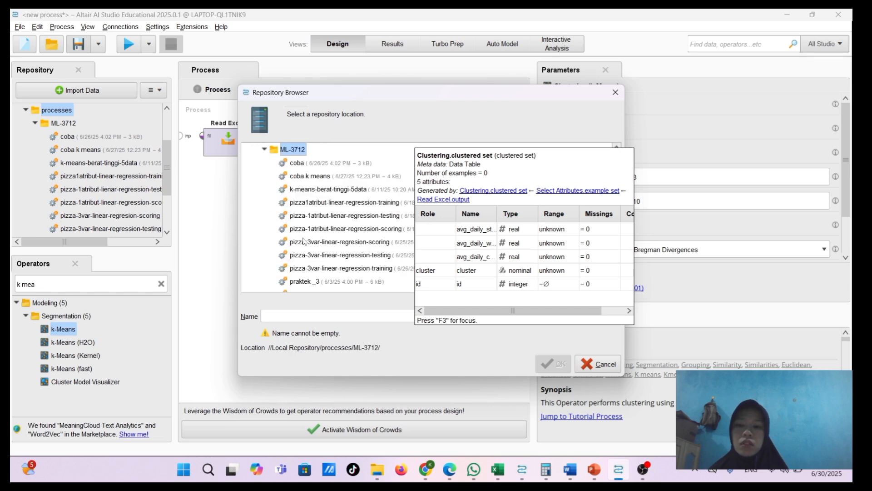
Name the process k-means-clustering-uas and save it in the chosen folder
click(294, 317)
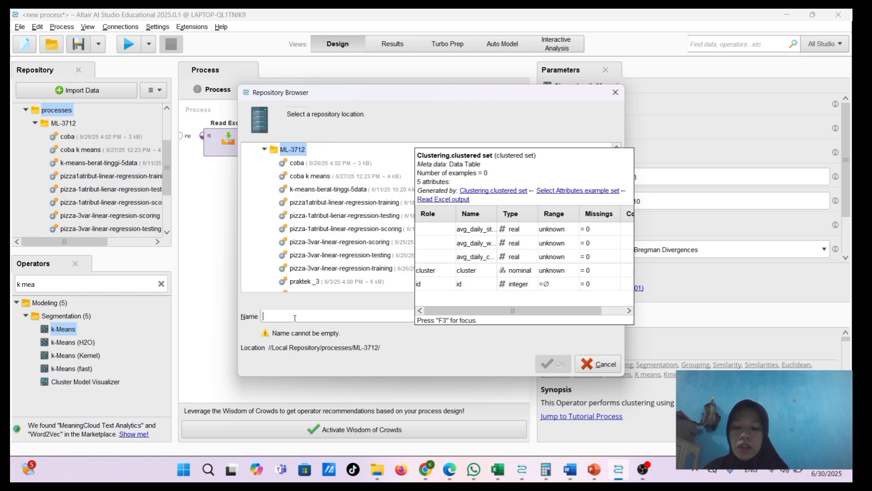
text(k-)
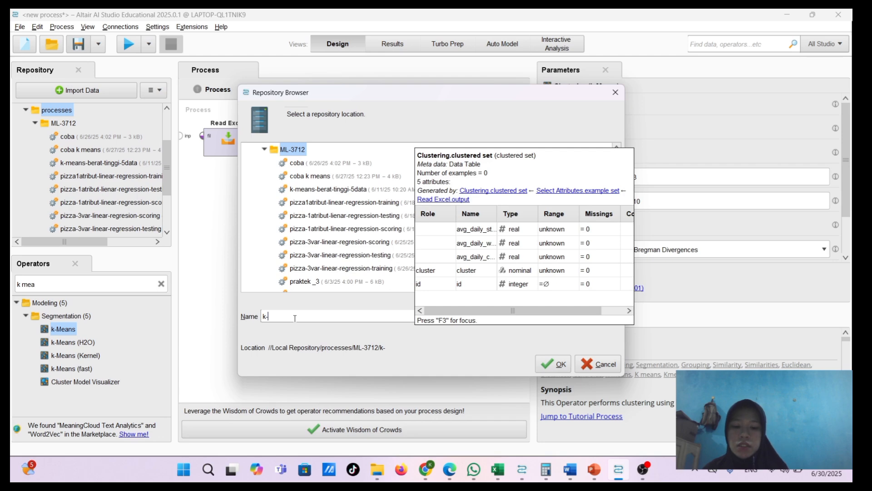
text(means-cl)
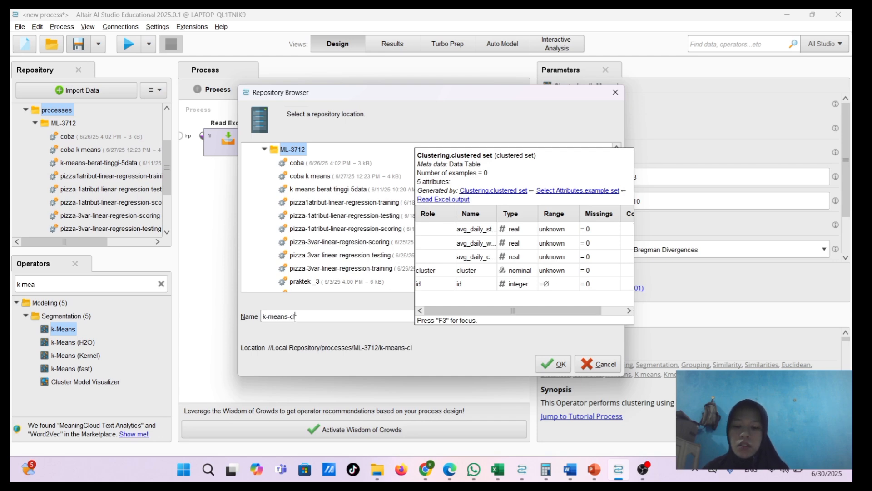
text(ustering0uas)
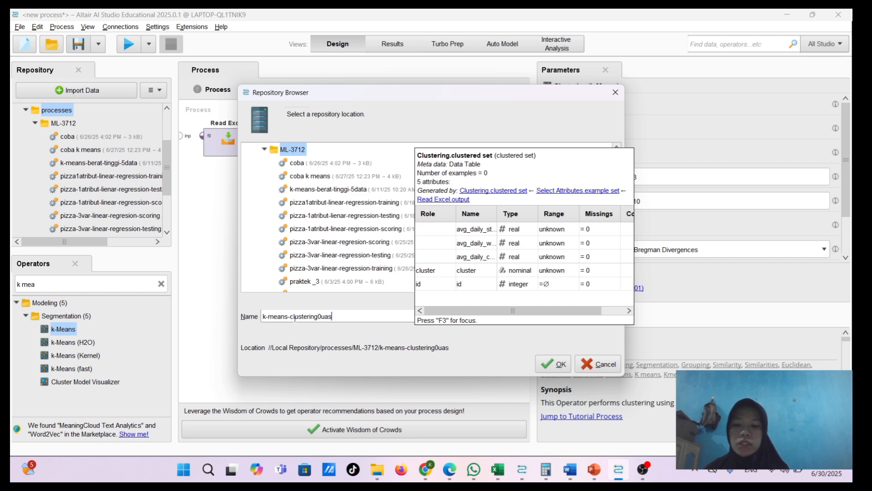
key(BackSpace)
key(BackSpace)
key(BackSpace)
key(BackSpace)
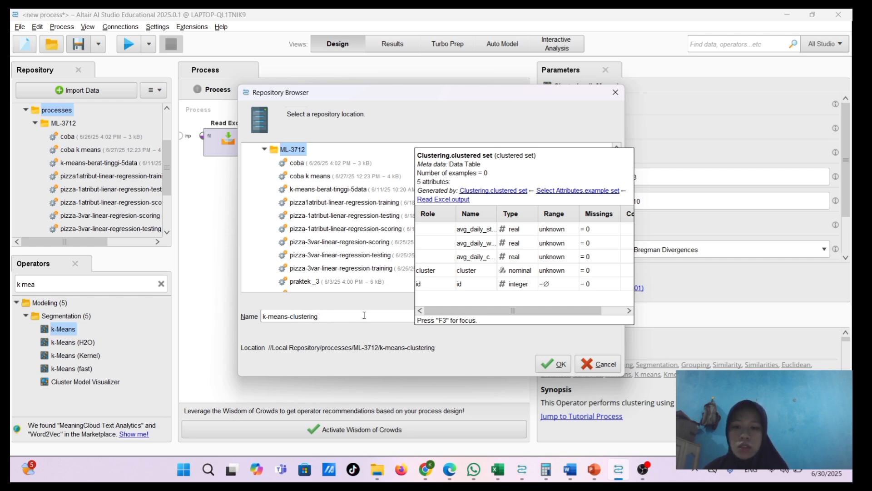
text(-uas)
key(Return)
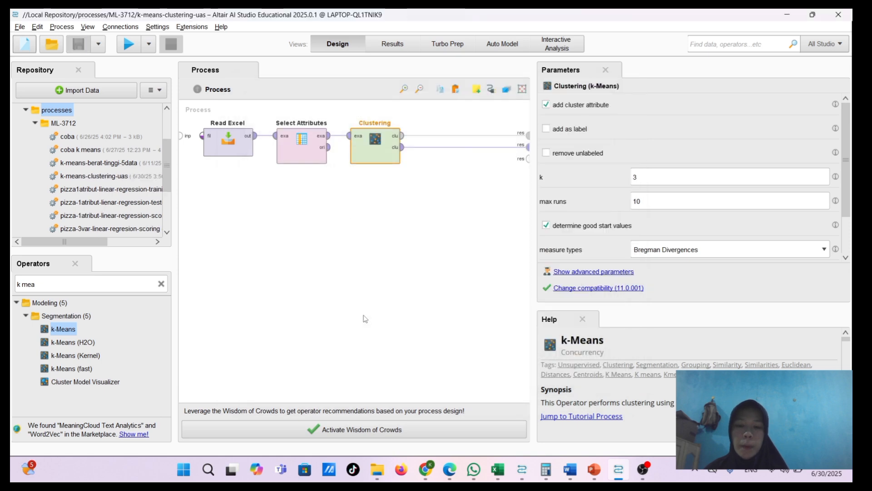
Run the process and tile the results window side by side with the PDF of handwritten k-means calculations
click(124, 50)
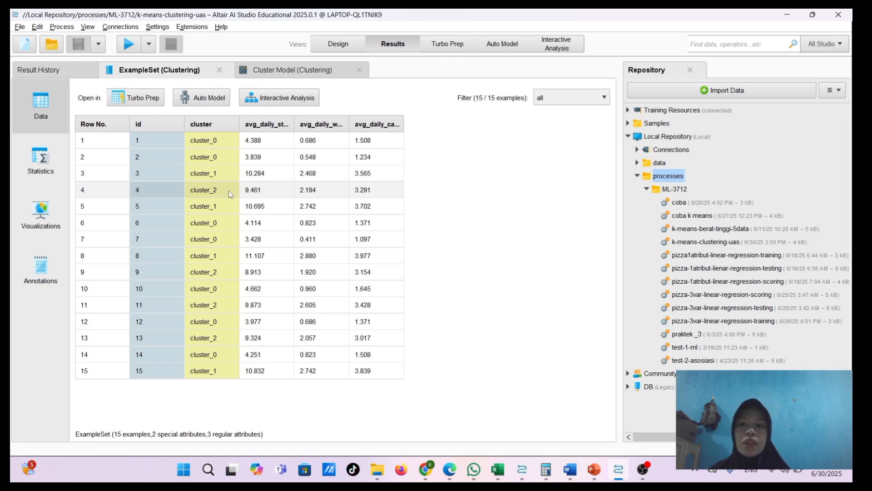
key(super+Right)
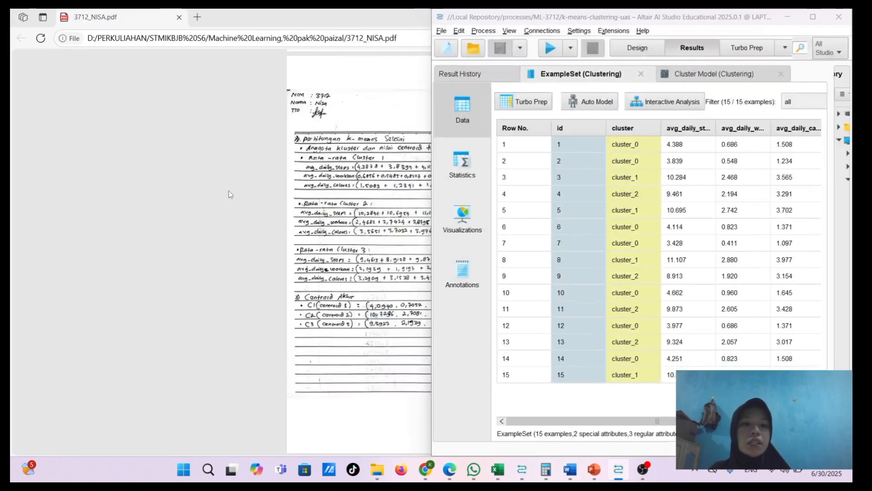
click(253, 162)
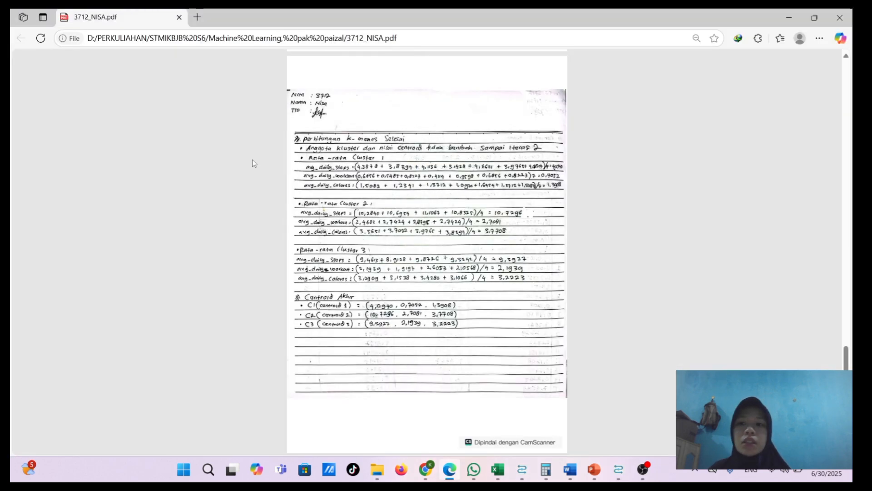
key(super+Left)
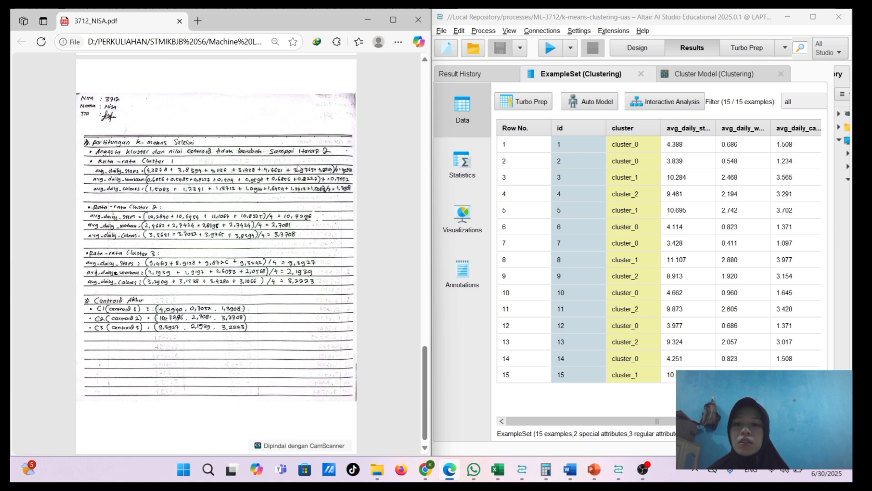
Look over the clustered example set's data table and open its attribute statistics
scroll(216, 254, down, 1)
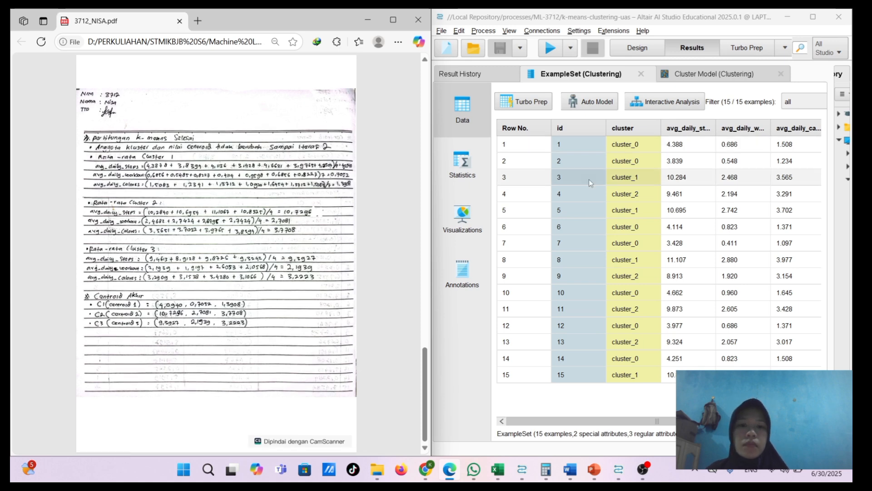
scroll(595, 189, right, 1)
click(472, 175)
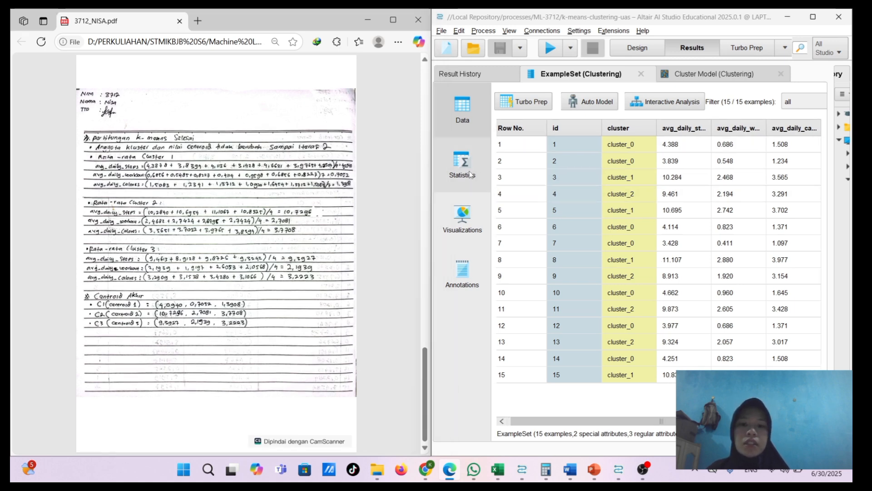
Expand cluster_0, cluster_1 and cluster_2 in the cluster model's folder view and compare their members with the handwritten cluster lists
click(703, 74)
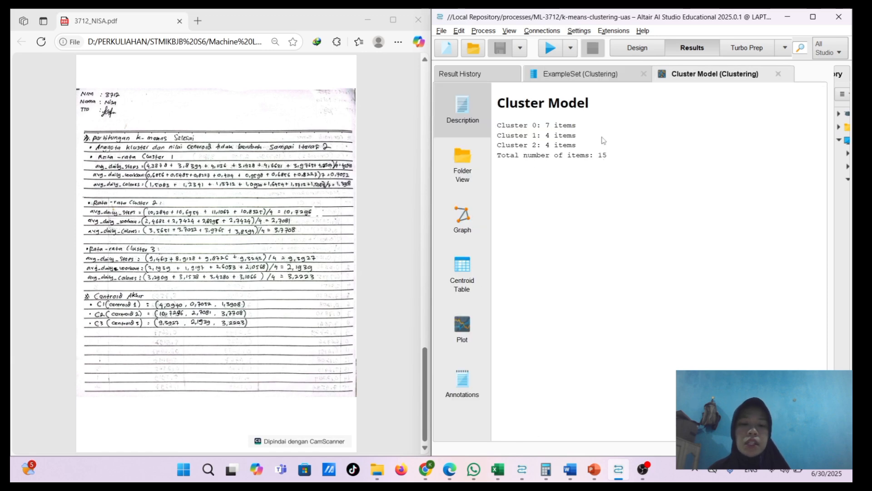
click(476, 165)
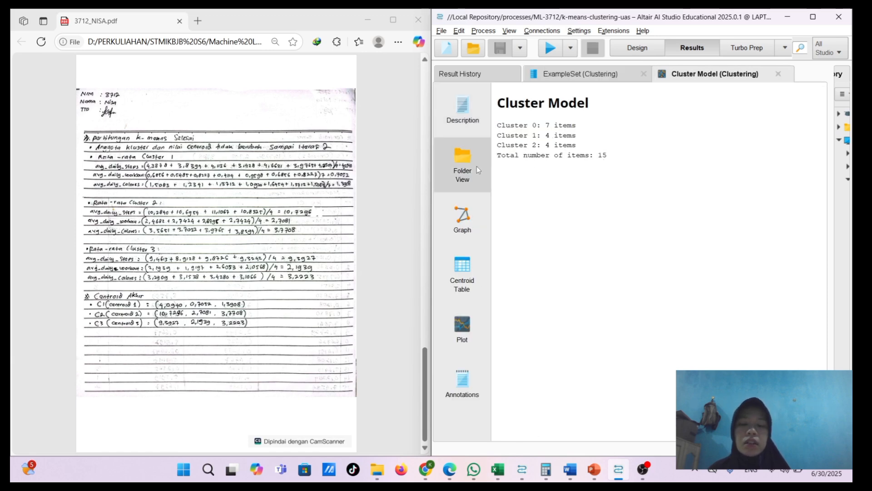
click(501, 108)
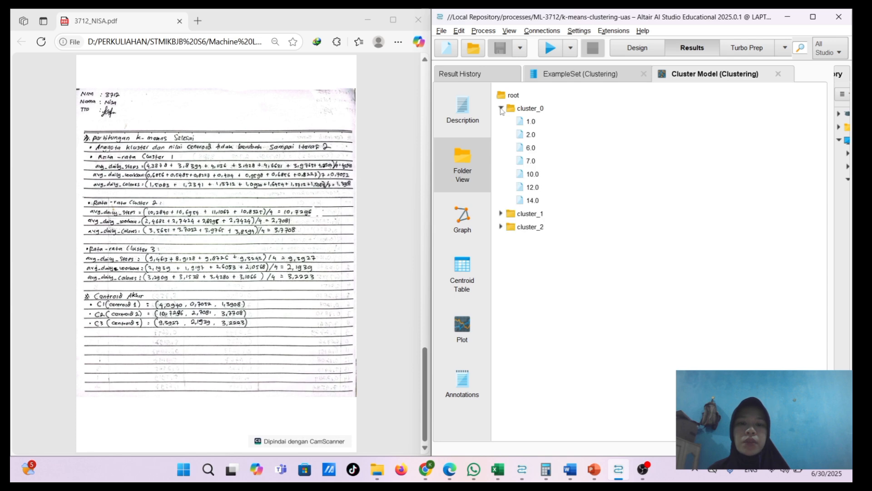
click(501, 213)
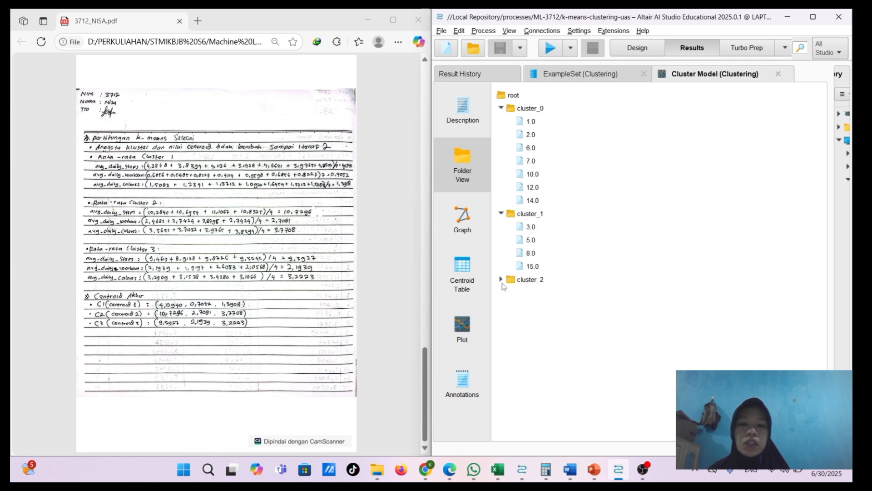
click(501, 279)
scroll(356, 210, up, 8)
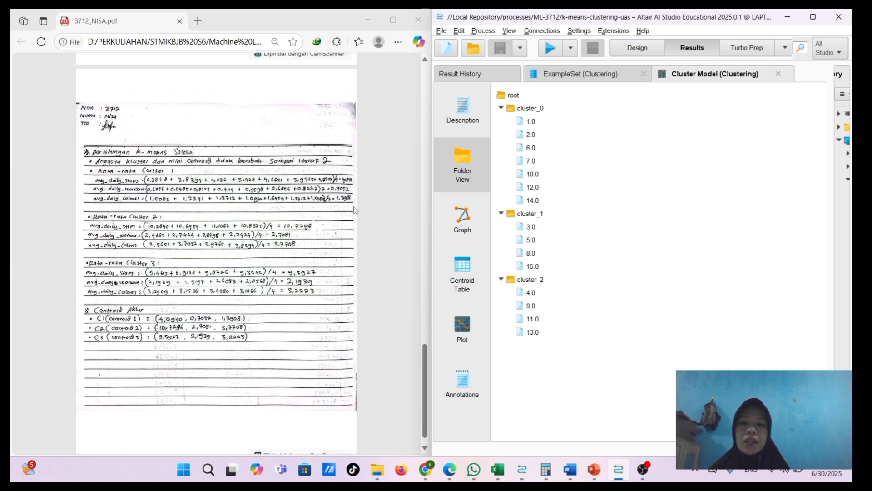
scroll(356, 209, down, 2)
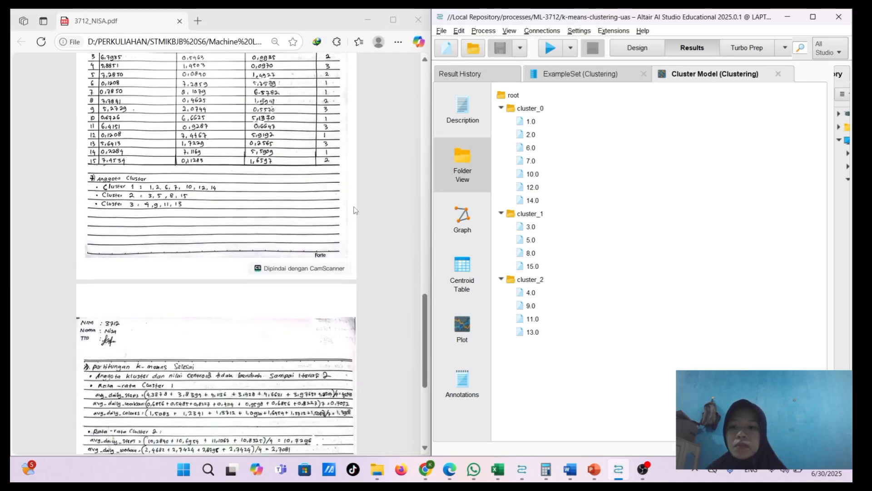
scroll(225, 214, up, 5)
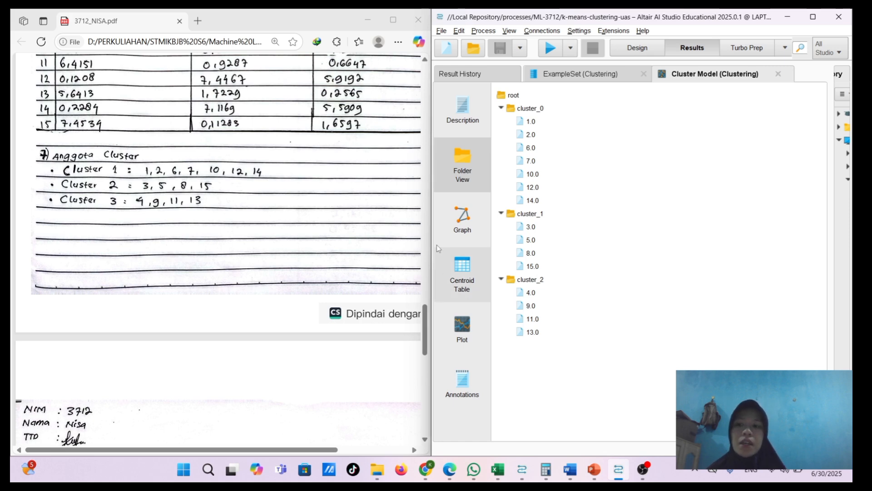
Show the cluster model's centroid table and compare it with the final centroids in the handwritten PDF
click(466, 274)
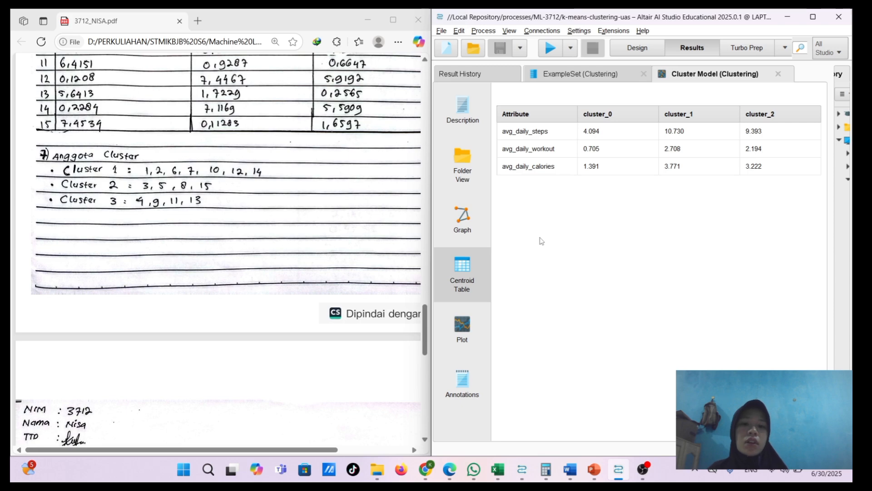
scroll(326, 234, down, 8)
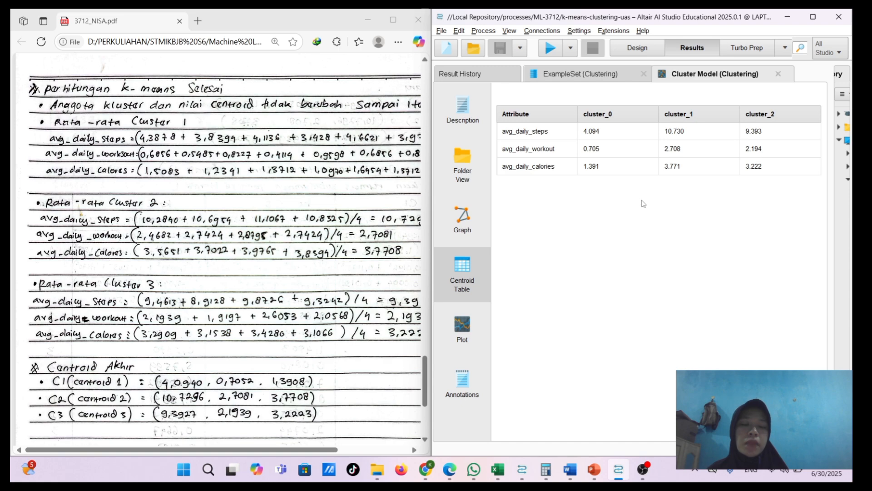
scroll(293, 227, down, 5)
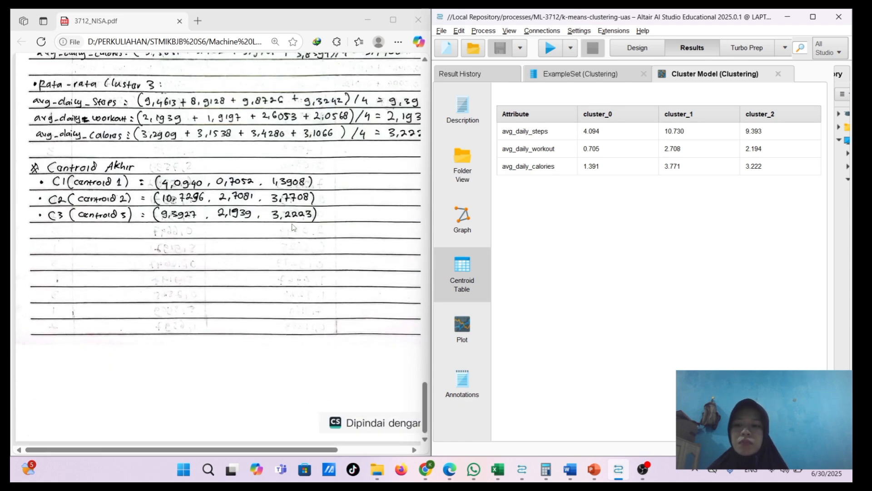
scroll(293, 227, down, 1)
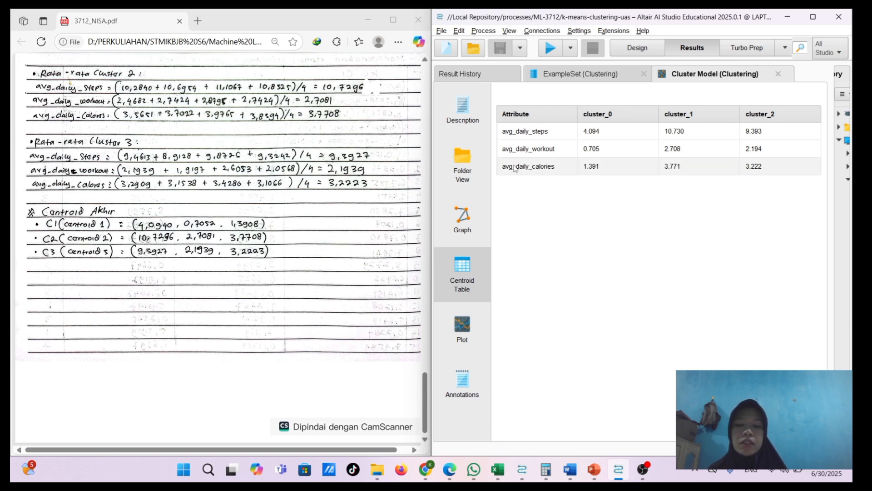
Return to the example set's data table and compare each row's cluster with the handwritten iteration 2 table
click(553, 74)
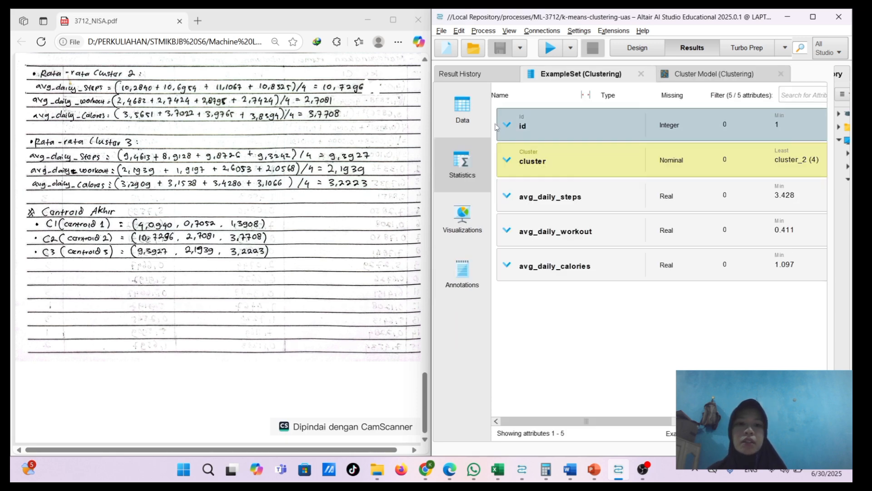
click(468, 121)
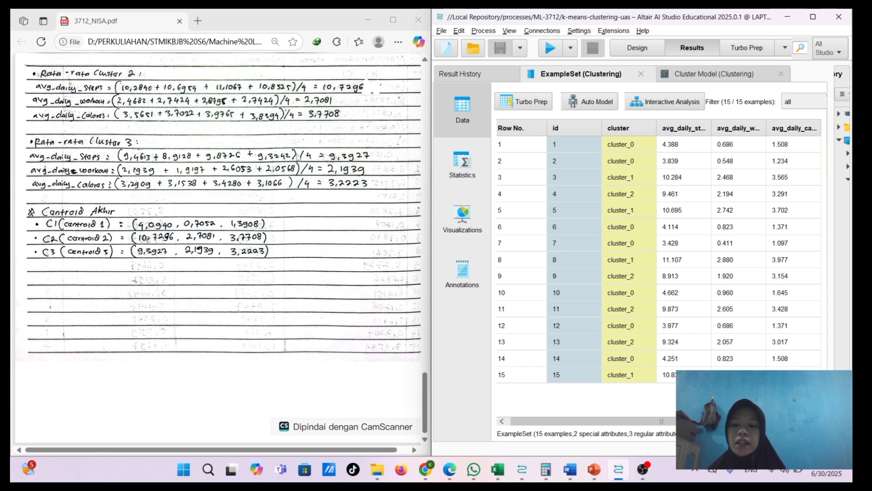
scroll(260, 170, up, 7)
scroll(260, 170, up, 5)
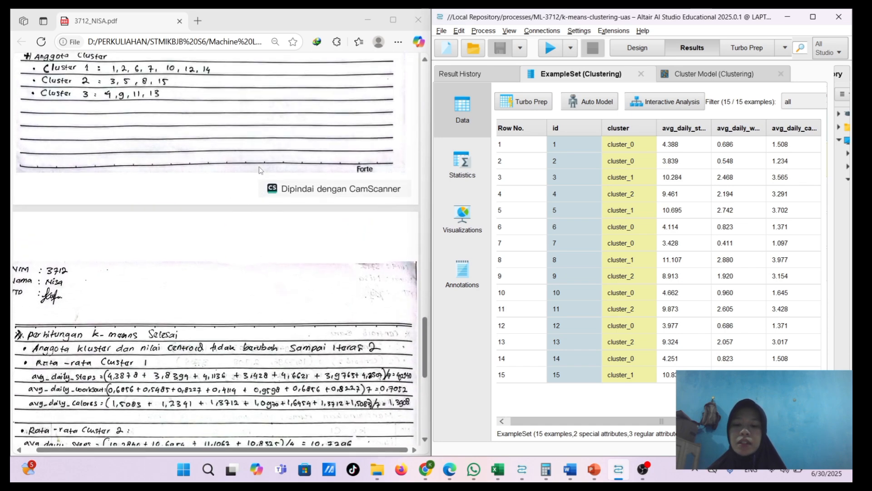
scroll(260, 170, up, 3)
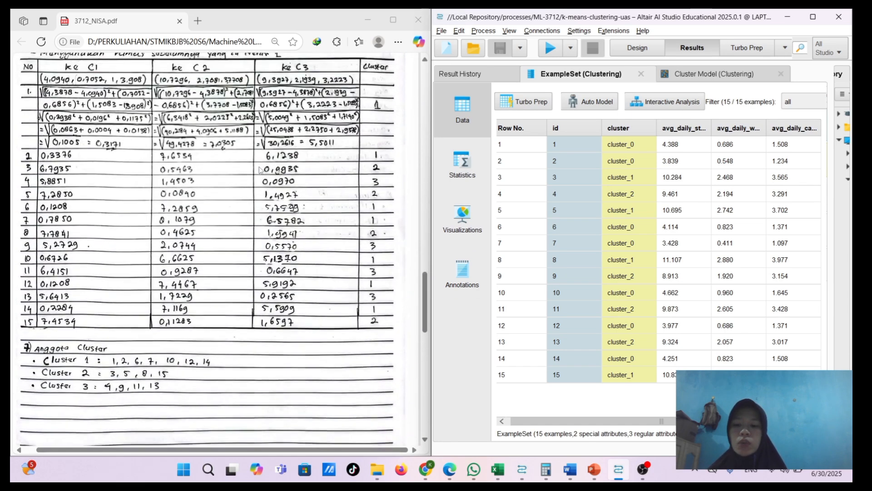
Recheck the cluster model's folder view against the handwritten iteration 2 results, and return to the example set data
click(714, 74)
click(450, 169)
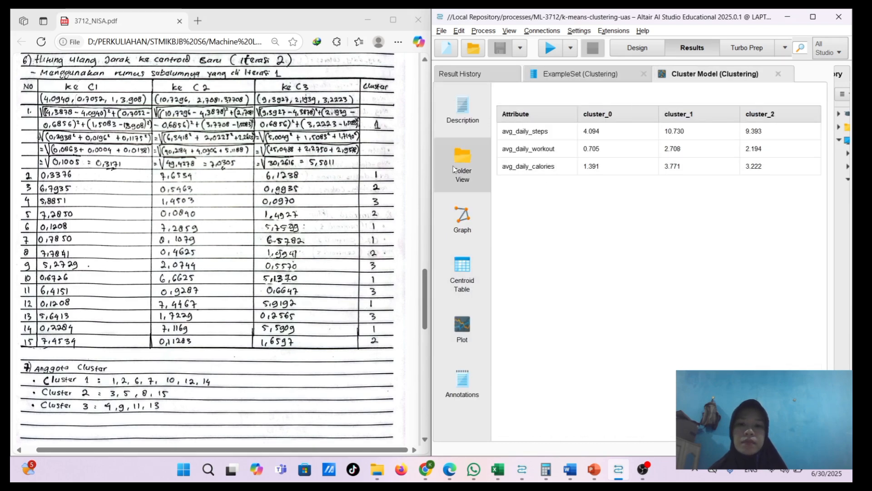
scroll(357, 198, down, 5)
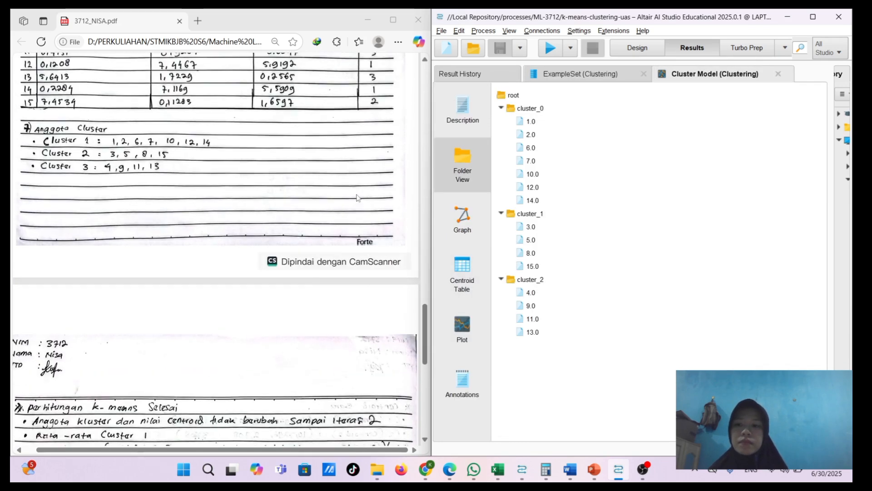
scroll(357, 198, up, 5)
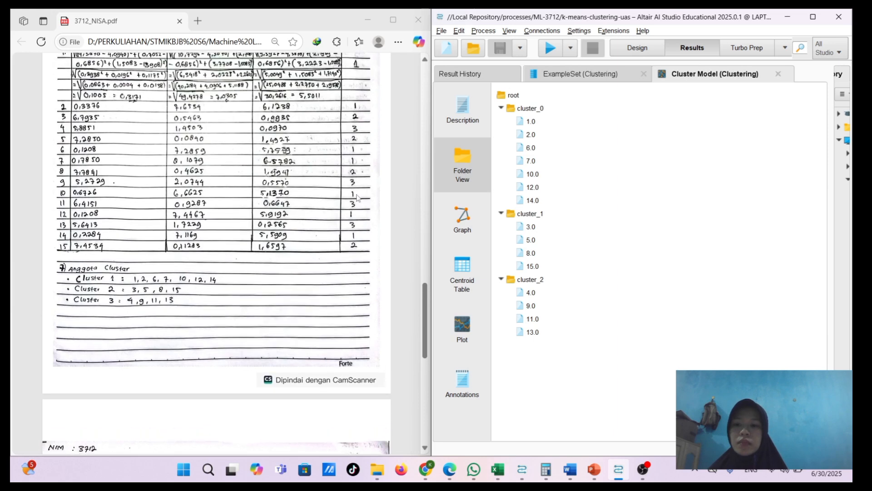
scroll(357, 197, up, 1)
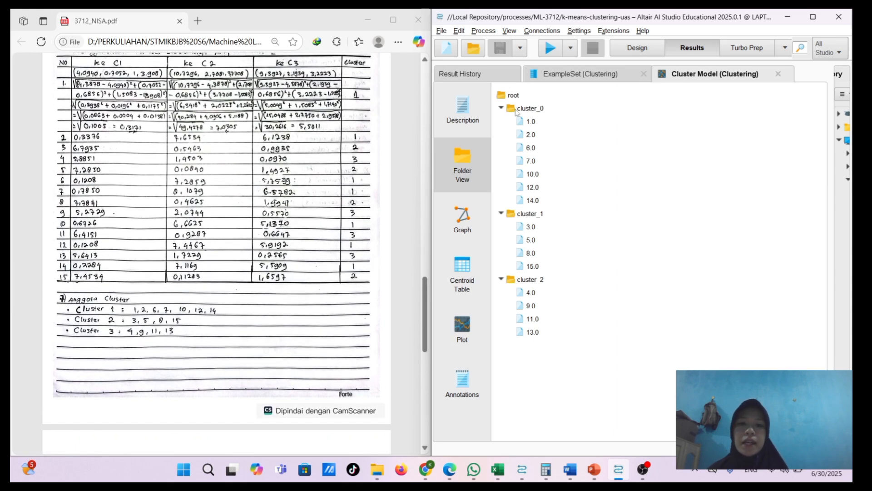
click(589, 77)
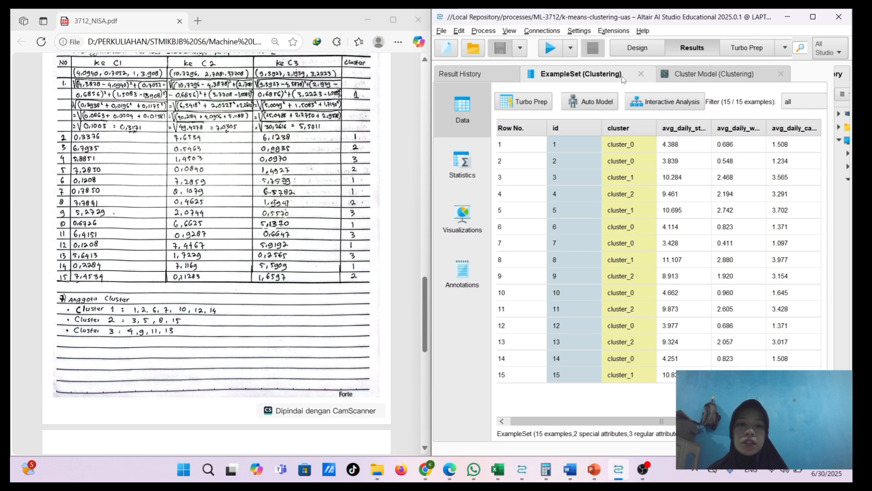